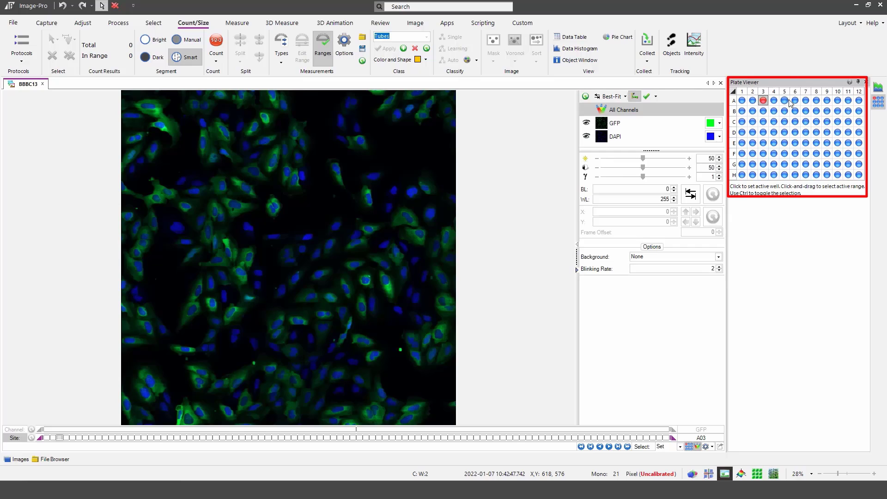
- Browse the images of wells A05, A07 and A10, finishing with B03 as the active well
left_click(785, 101)
left_click(806, 101)
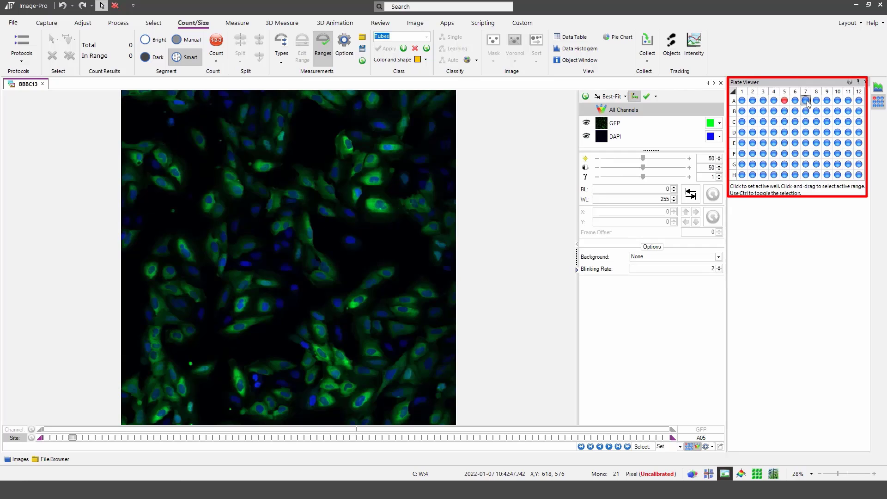
left_click(841, 102)
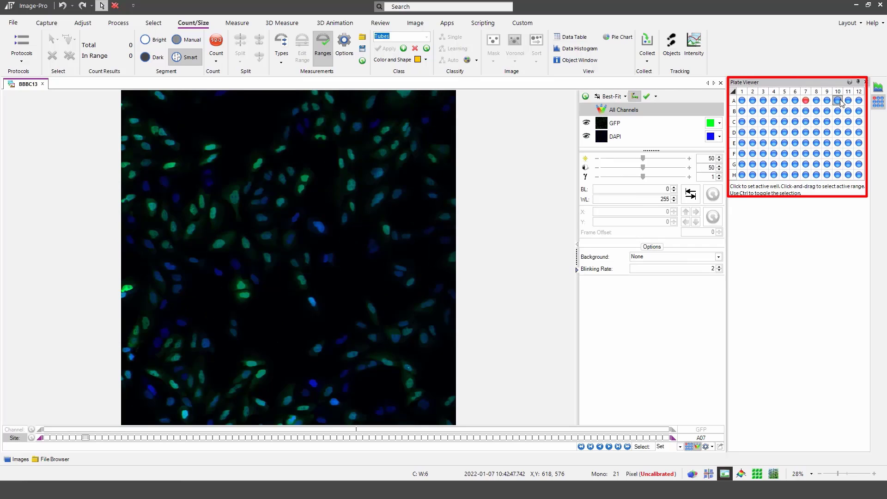
left_click(764, 113)
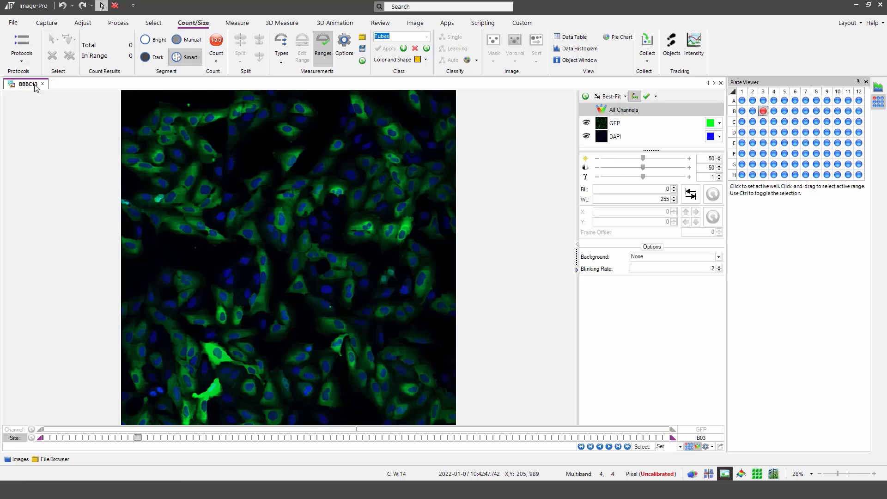
- Load the default Translocation - Total Cellular Area protocol from the Cell Biology Advanced collection
left_click(24, 61)
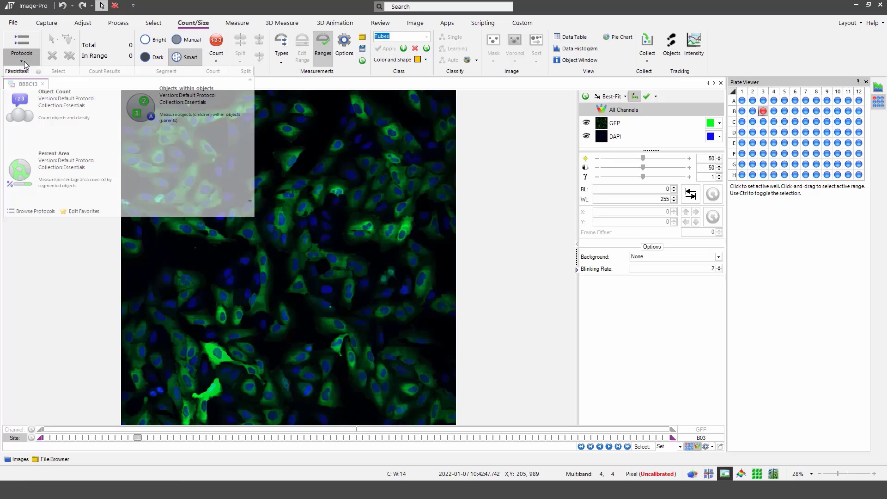
left_click(34, 213)
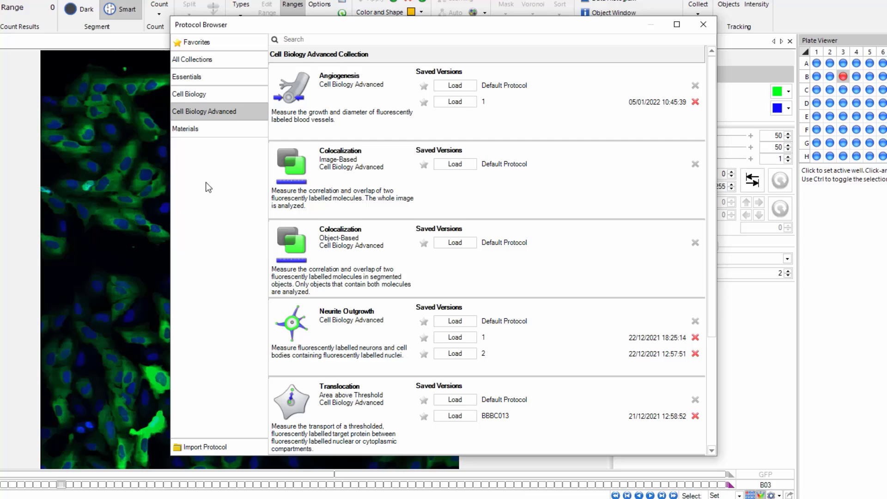
left_click(221, 111)
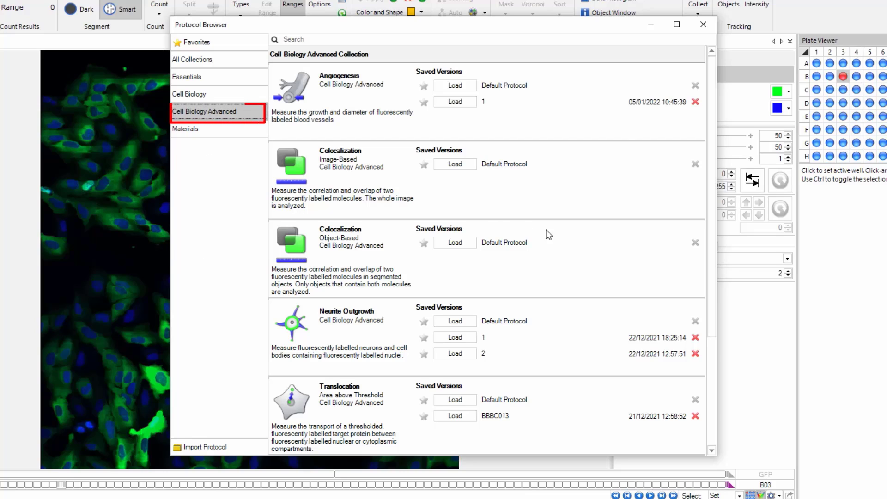
left_click_drag(711, 138, 711, 254)
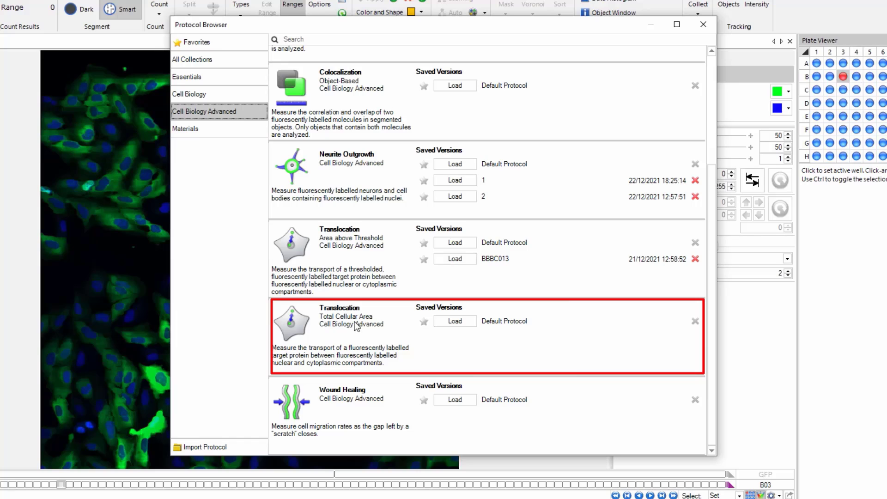
left_click(463, 323)
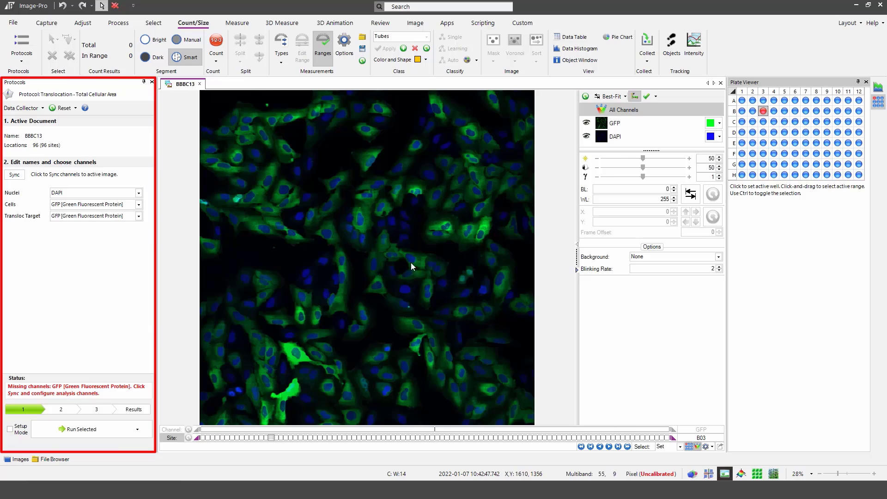
- Sync the protocol channels to the active image and assign DAPI to Nuclei and Cells and GFP to Transloc Target
left_click(14, 175)
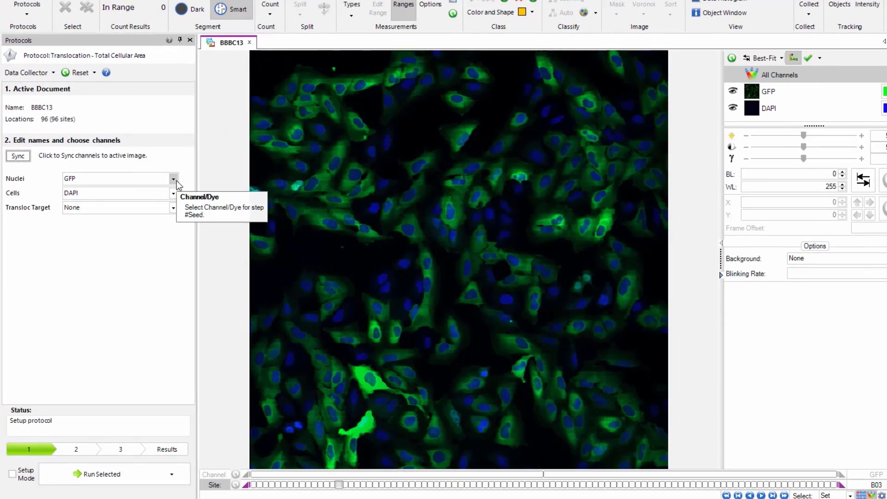
left_click(173, 179)
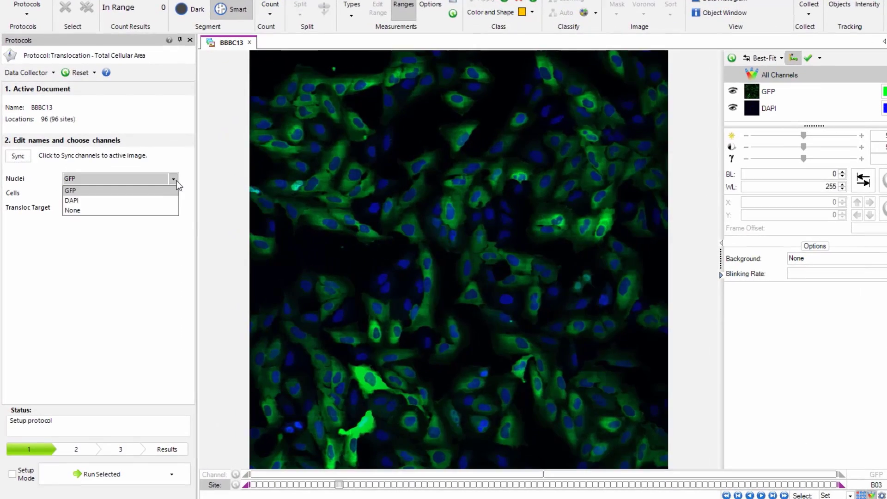
left_click(159, 200)
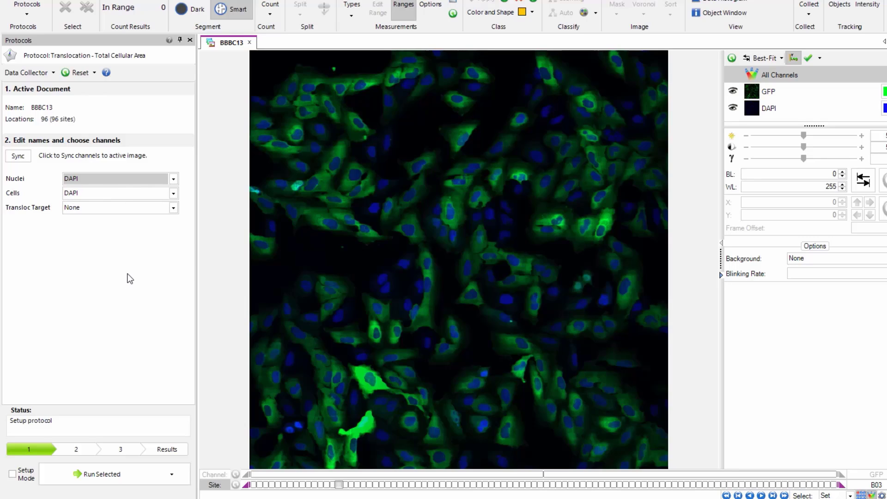
left_click(87, 192)
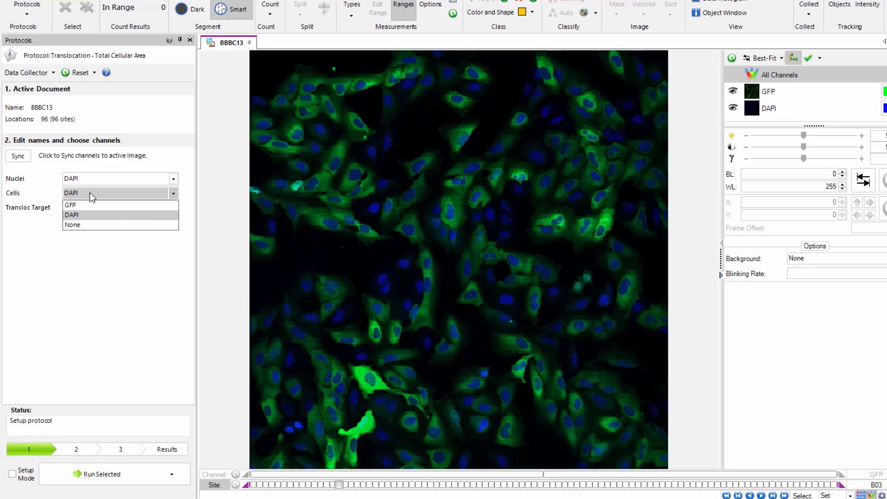
left_click(90, 194)
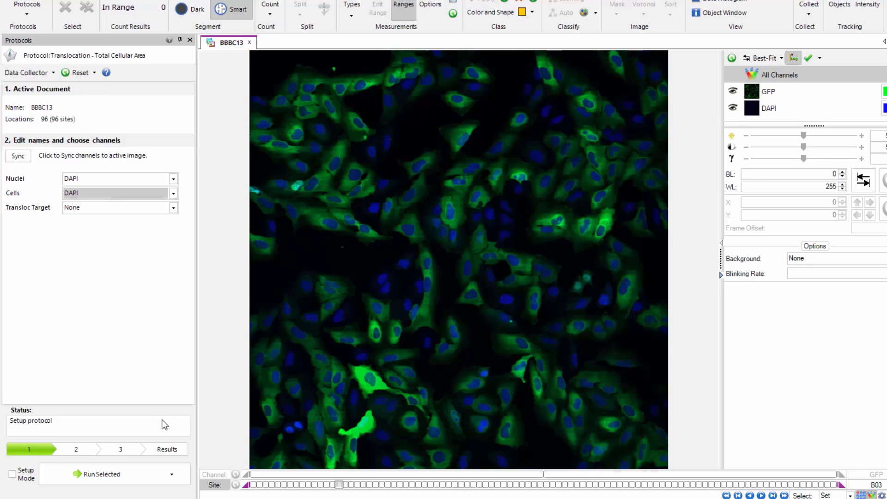
left_click(172, 209)
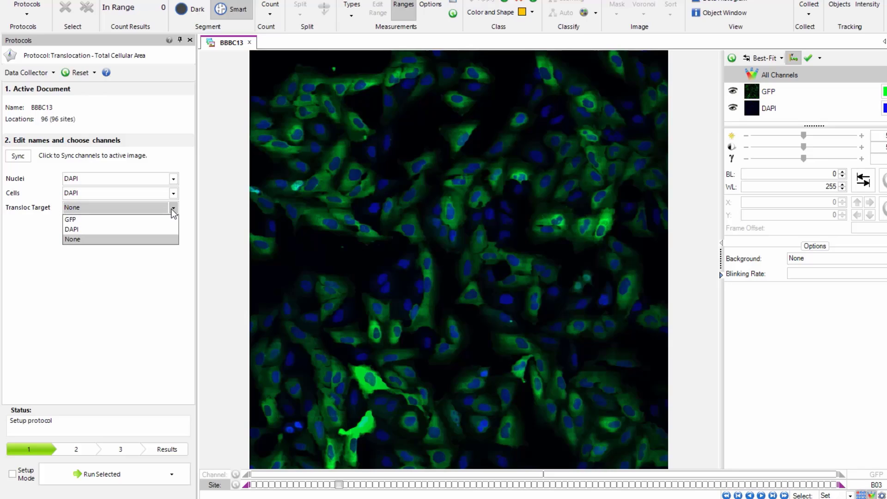
left_click(114, 219)
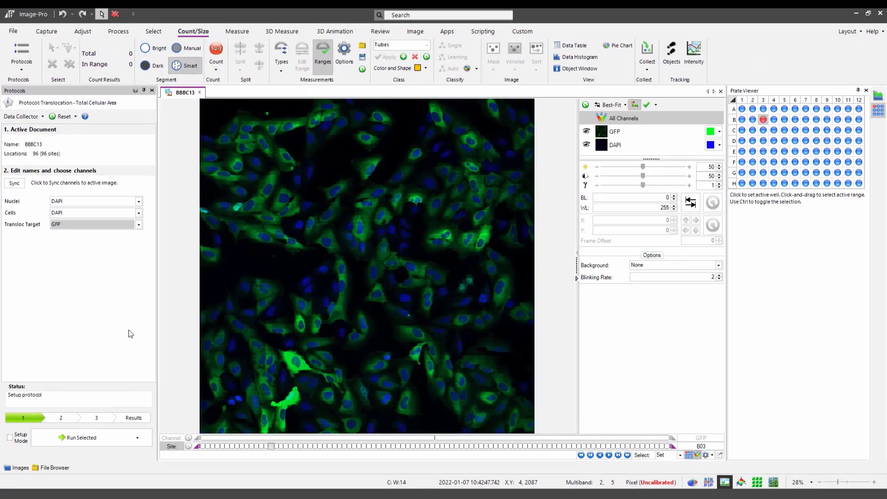
- Advance the protocol in Setup Mode to the nuclei segmentation and accept a threshold starting at 27
left_click(10, 438)
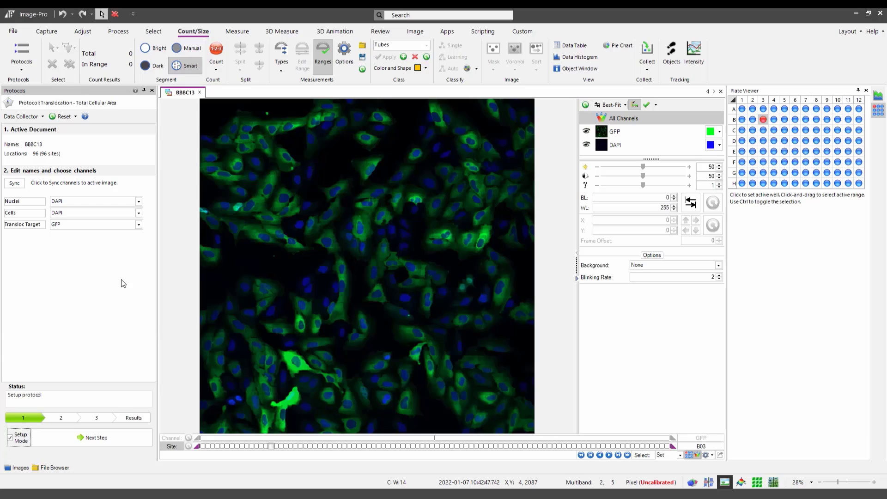
left_click(91, 439)
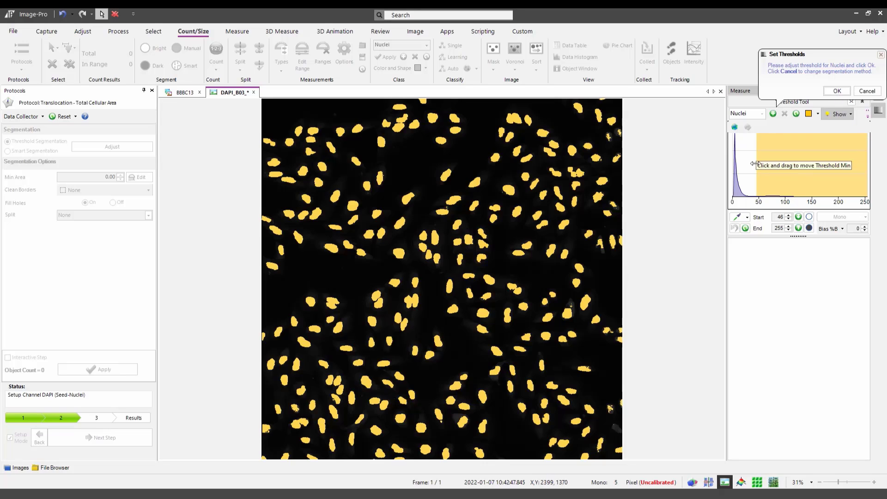
mouse_move(757, 165)
left_mouse_down()
mouse_move(771, 166)
mouse_move(746, 165)
left_mouse_up()
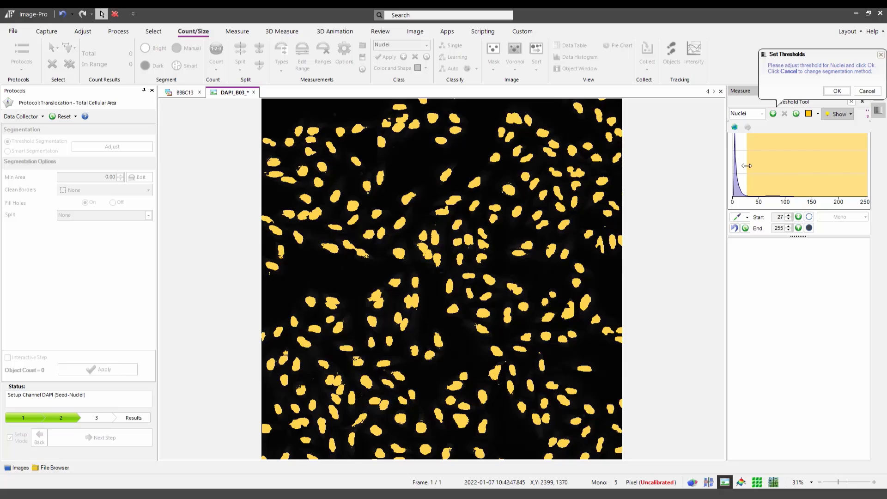
left_click(836, 91)
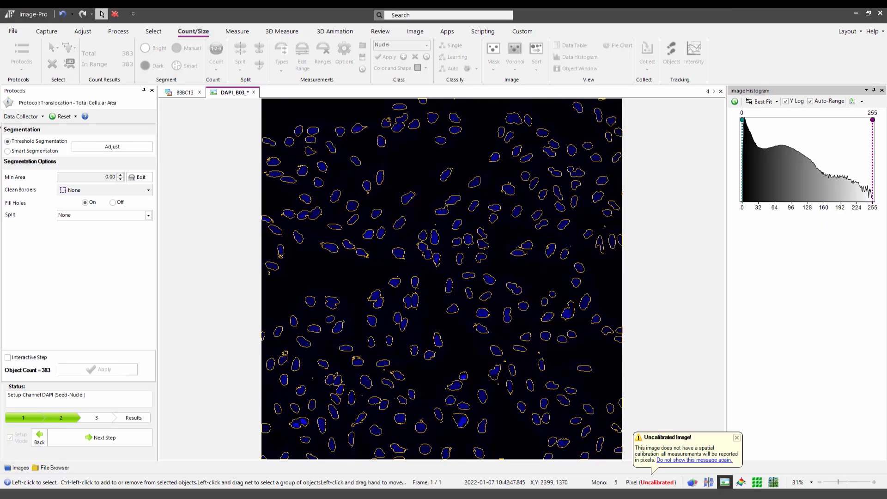
- Switch the nuclei to Smart Segmentation and outline two nuclei as reference objects, the first about 42 by 49 pixels
left_click(8, 151)
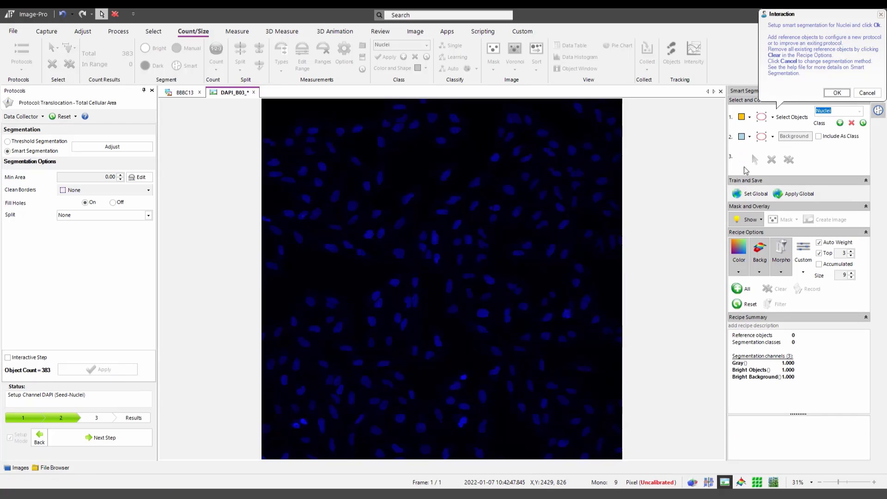
left_click(764, 120)
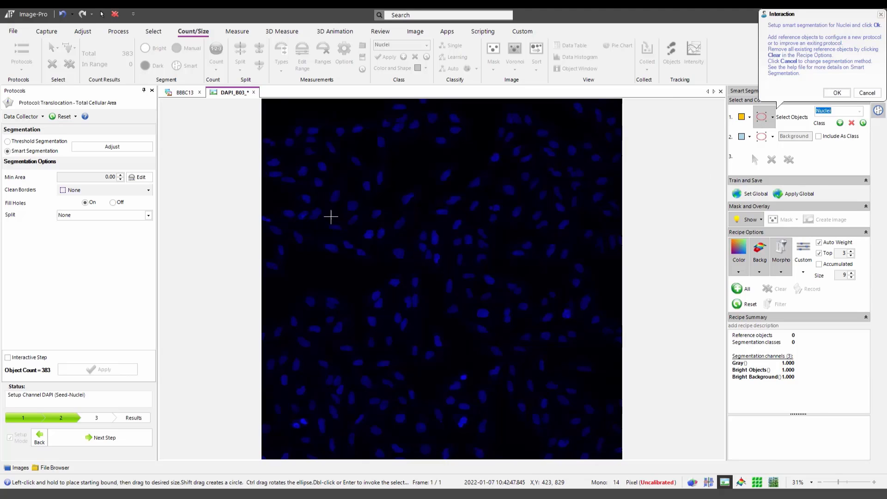
scroll(310, 283, "up", 1)
scroll(342, 278, "up", 1)
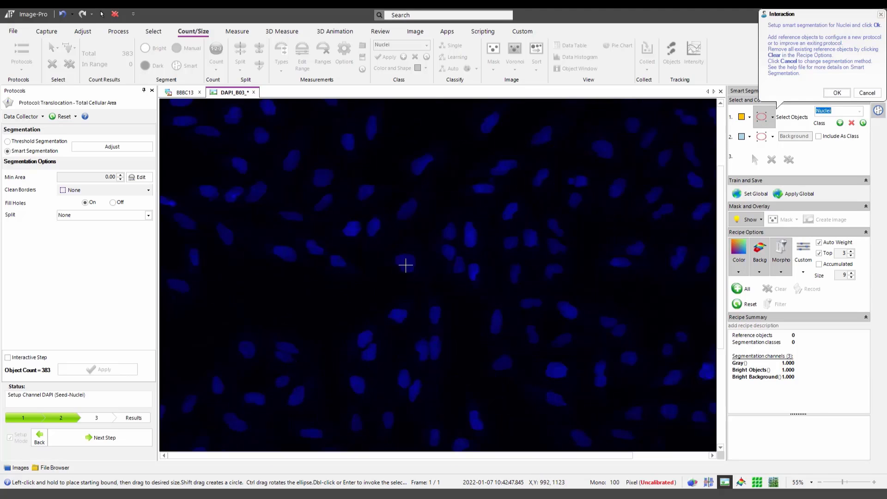
left_click_drag(401, 255, 412, 267)
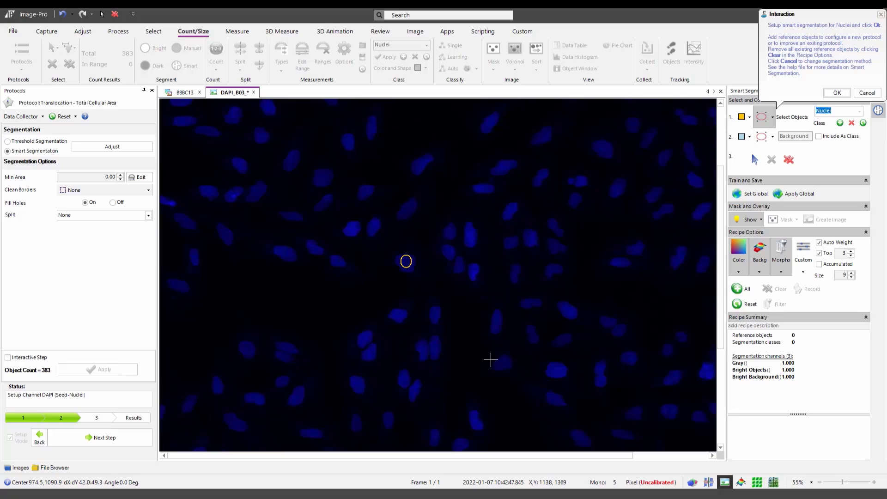
left_click_drag(502, 357, 508, 368)
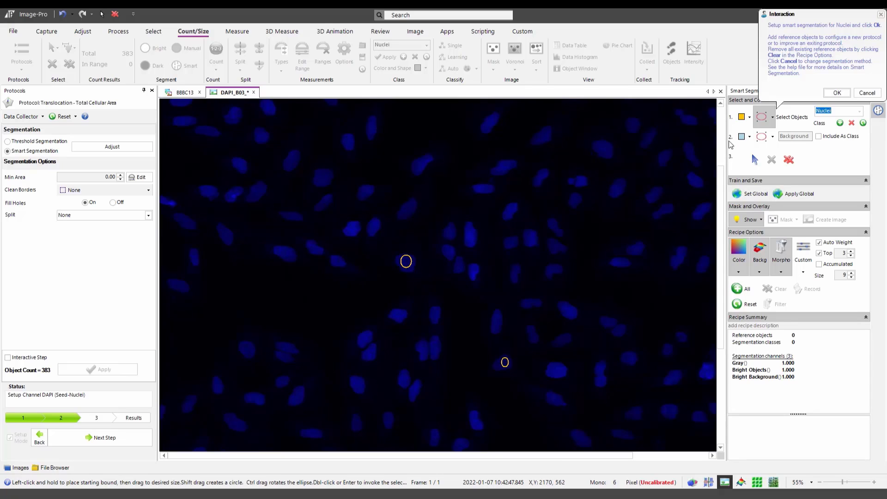
- Outline a wide elliptical background reference in the dark area between the nuclei and accept the smart segmentation
left_click(762, 136)
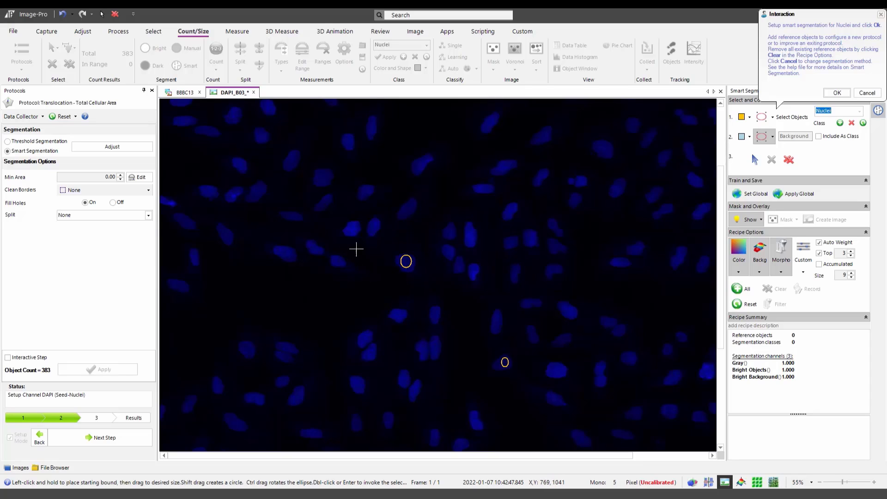
left_click_drag(287, 286, 393, 320)
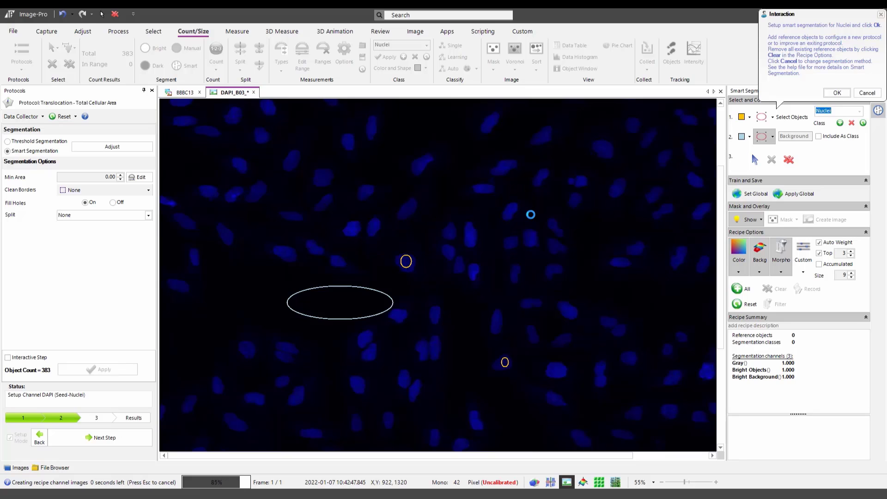
scroll(467, 242, "down", 4)
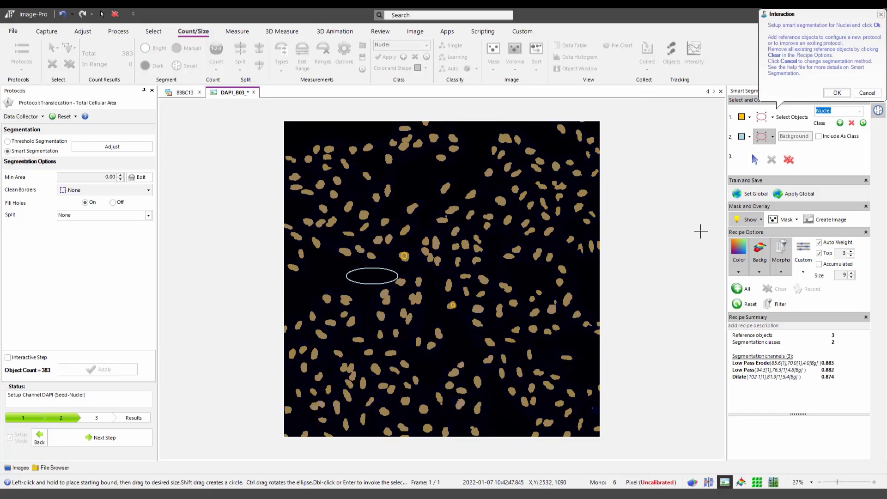
left_click(838, 93)
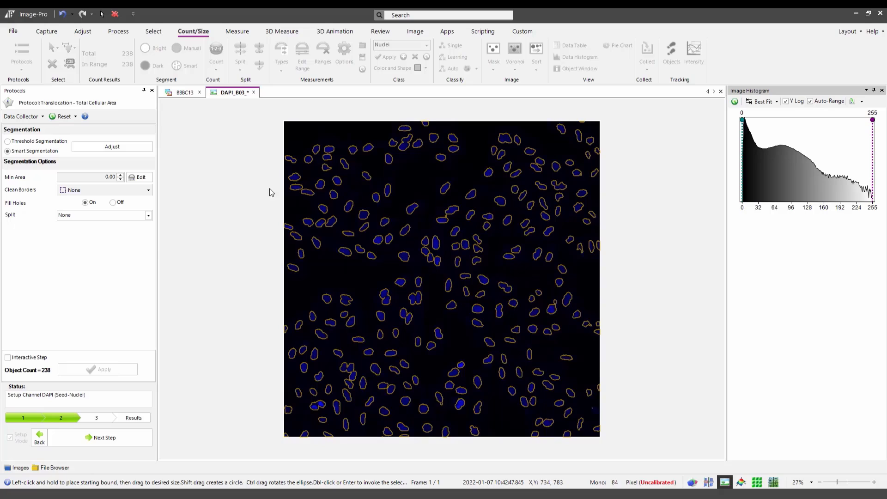
- Set the nuclei split method to Boundary Shape and apply it to separate touching nuclei
left_click(149, 216)
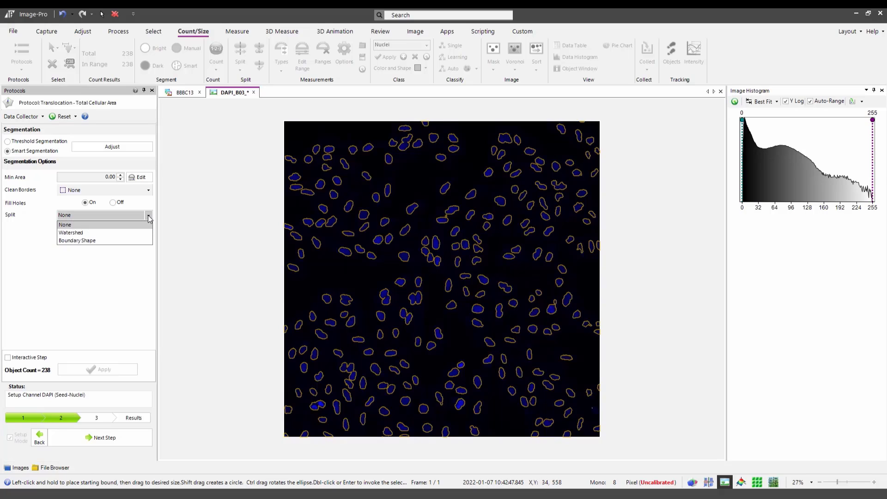
left_click(126, 241)
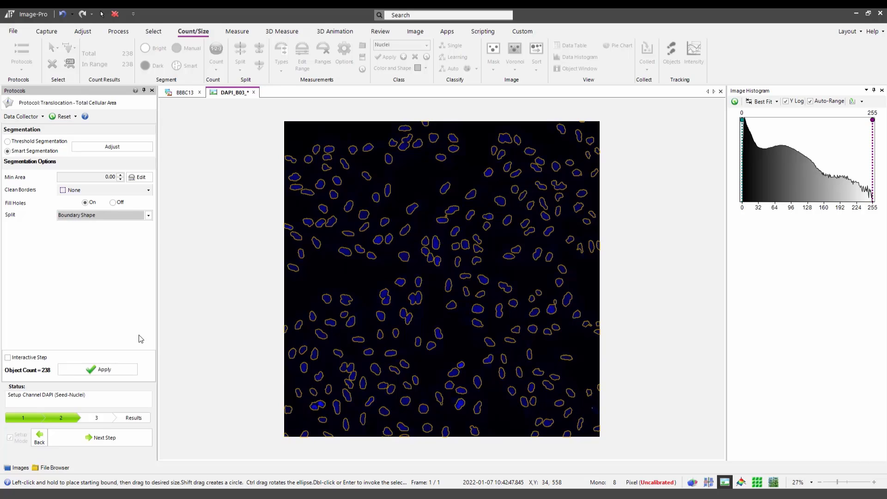
left_click(104, 370)
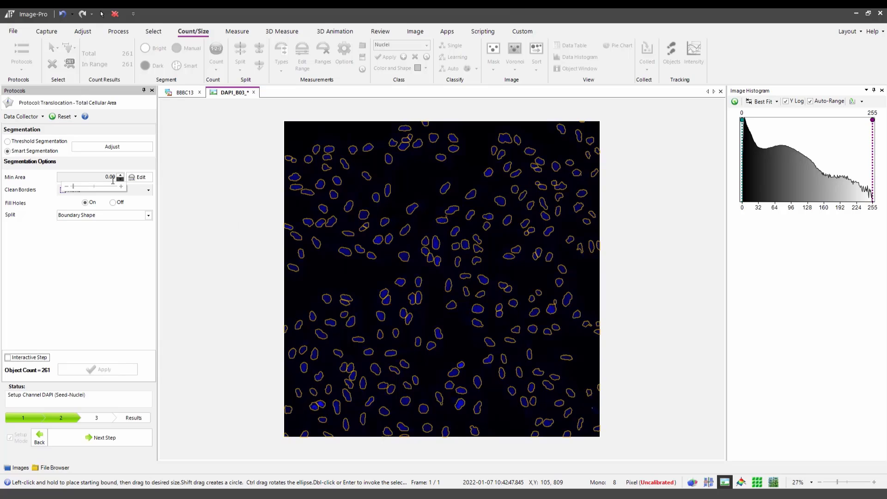
- Raise the minimum nuclei area to 456.85 in the measurement range histogram and accept the filter
left_click(138, 177)
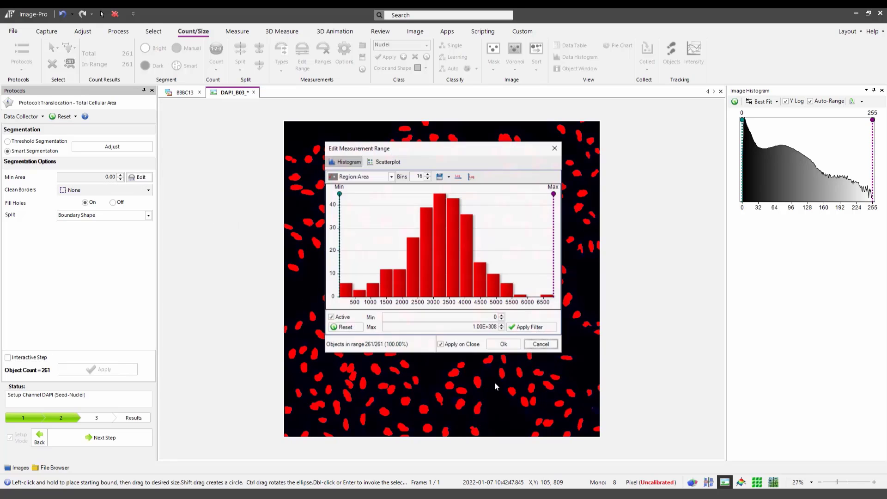
left_click_drag(475, 152, 759, 141)
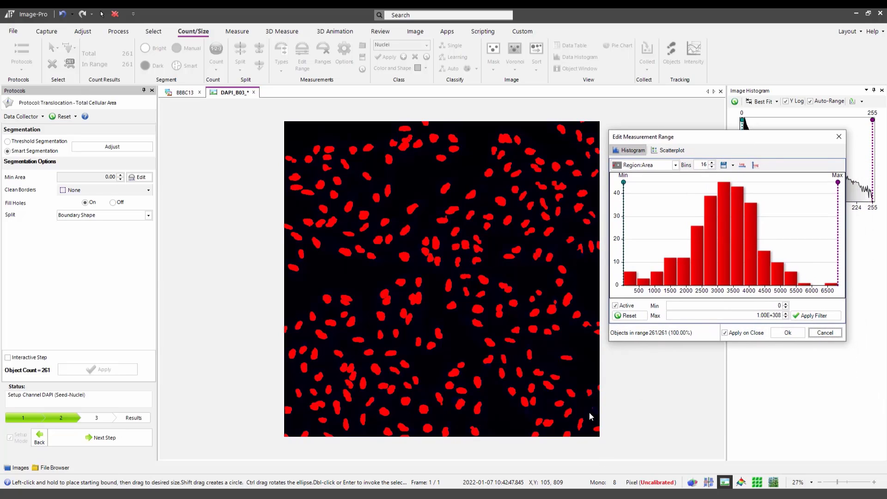
left_click_drag(623, 241, 638, 240)
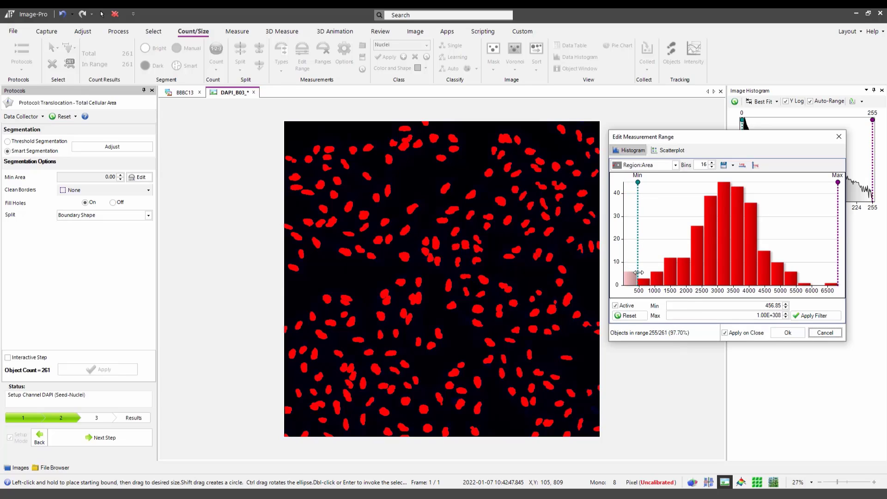
mouse_move(630, 255)
left_click(788, 333)
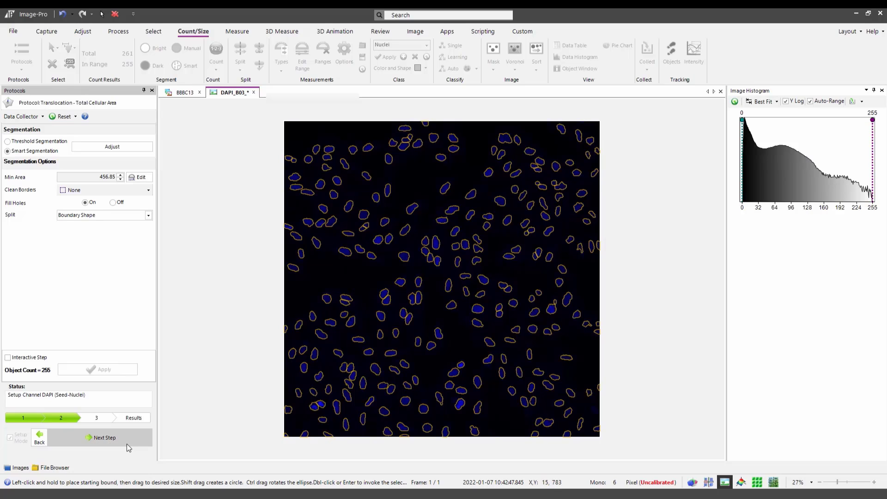
- Advance to the cells setup and outline three nuclei as reference objects, the last two about 28 by 42 and 27 by 32 pixels
left_click(104, 438)
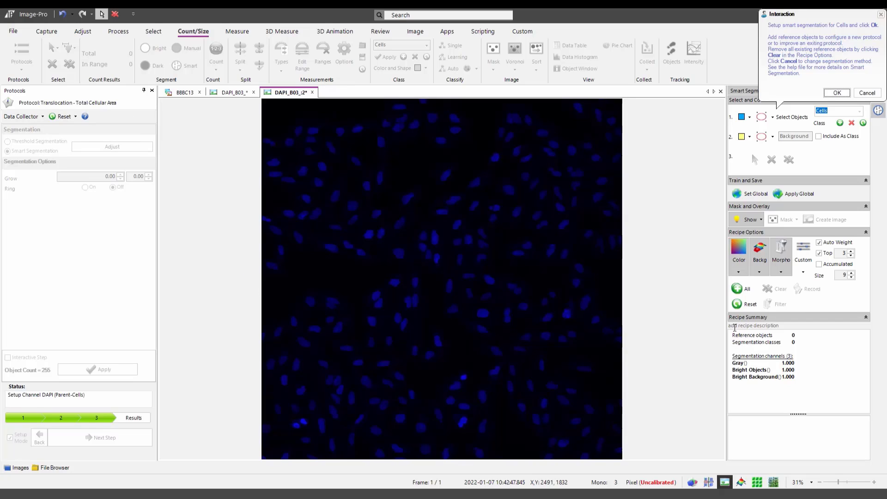
left_click(761, 117)
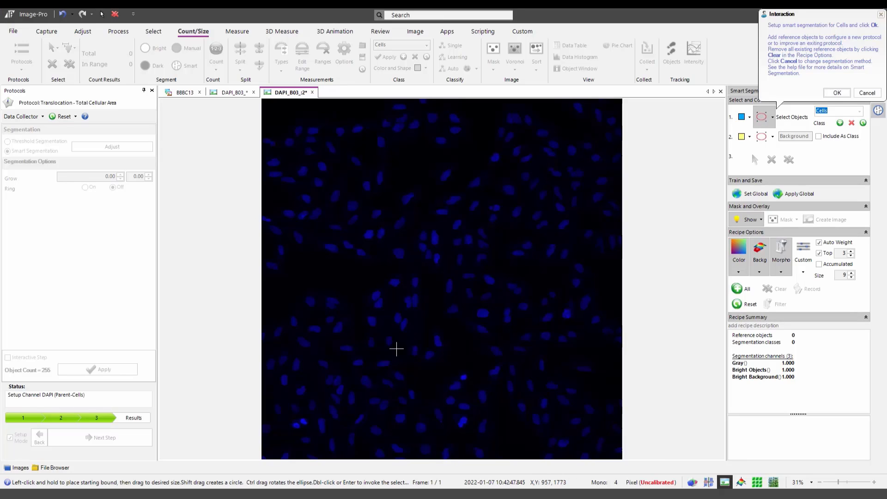
scroll(412, 316, "up", 3)
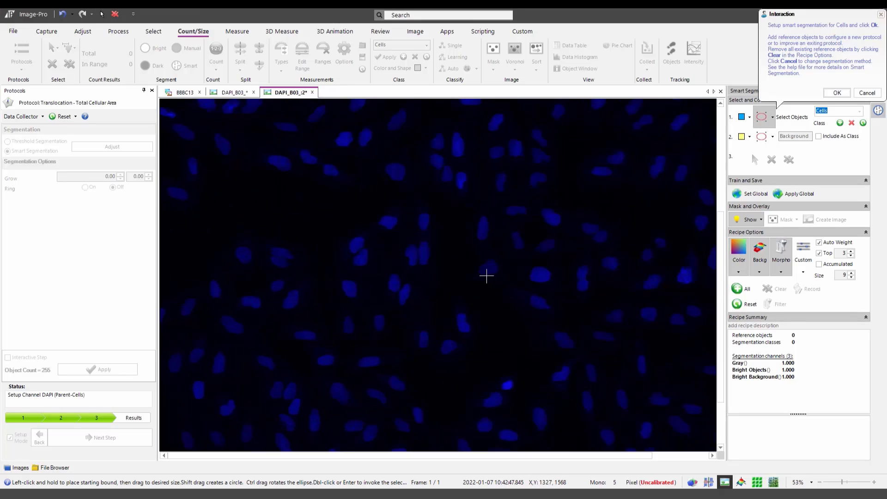
left_click_drag(483, 258, 545, 280)
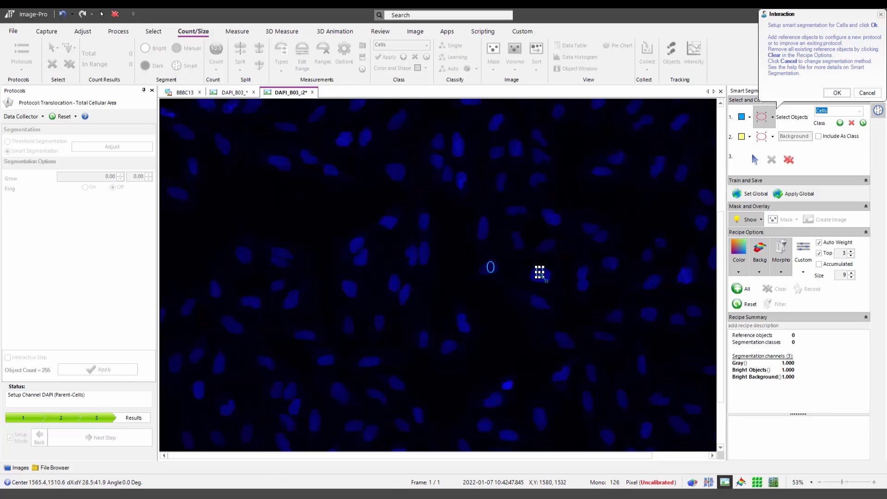
left_click_drag(545, 240, 550, 249)
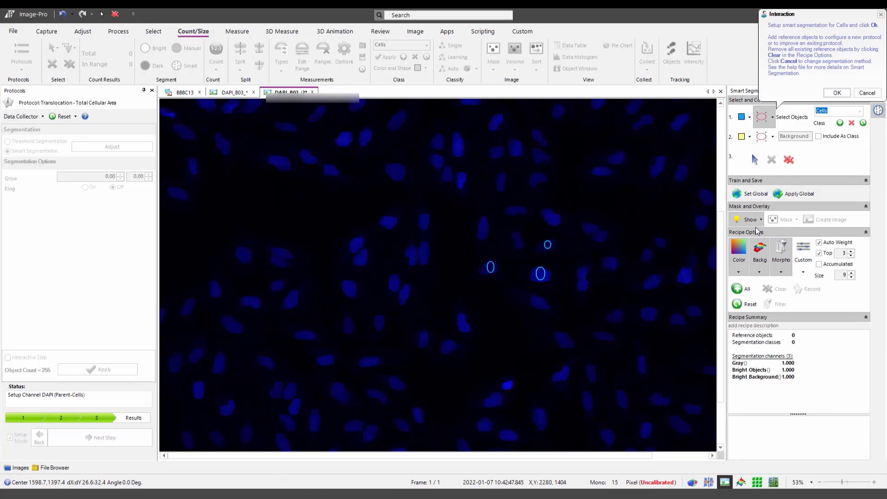
- Outline a wide elliptical background reference in the dark area among the cells and accept the smart segmentation
left_click(761, 136)
left_click_drag(292, 197, 383, 228)
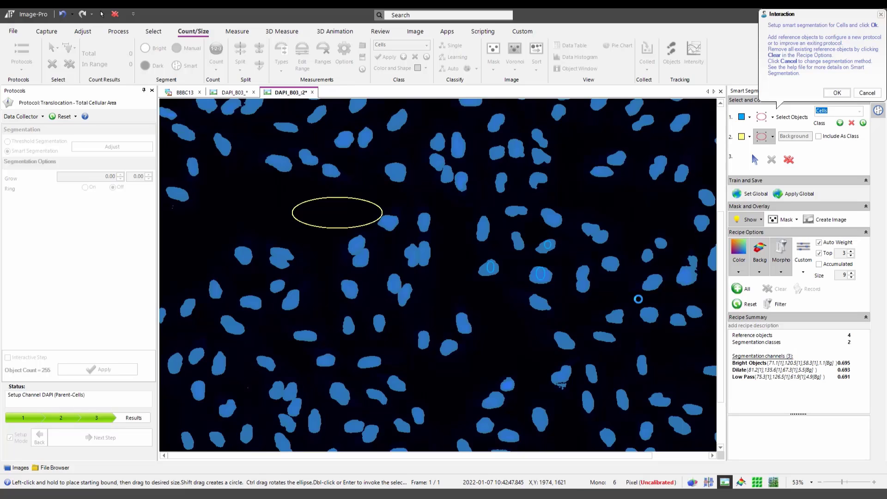
scroll(523, 279, "down", 3)
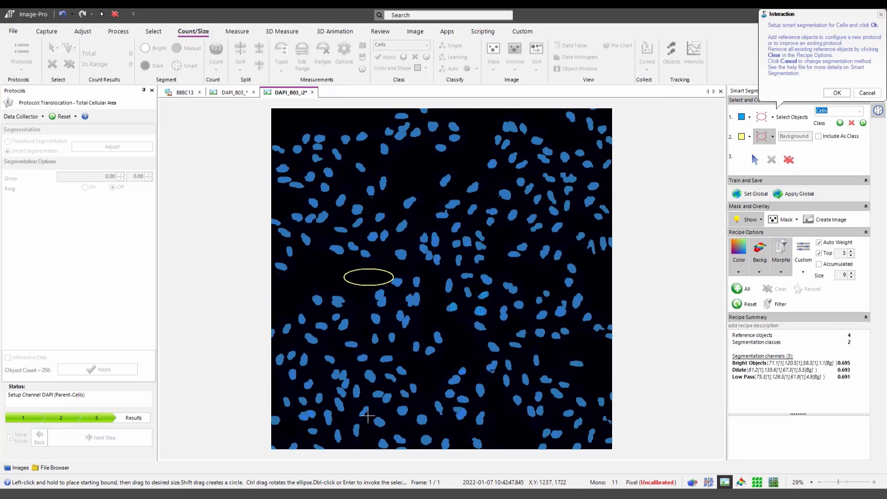
left_click(837, 92)
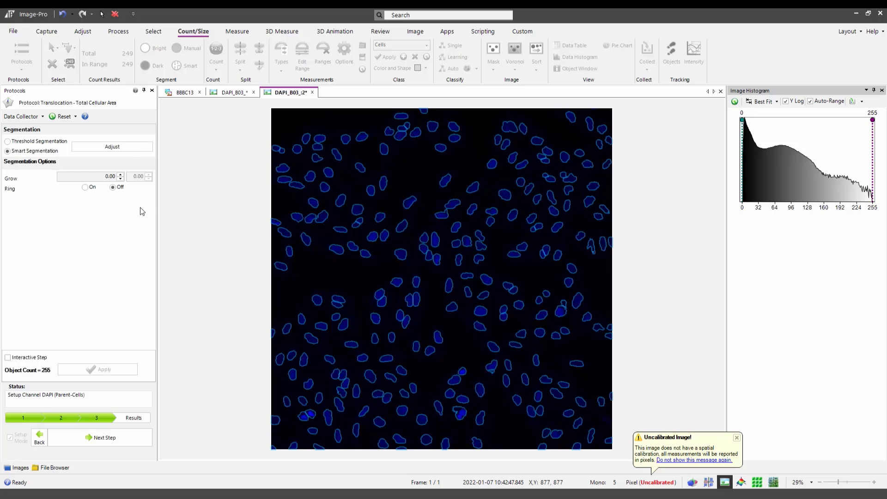
- Set the cell outline grow size to 50 pixels and apply it
left_click(103, 177)
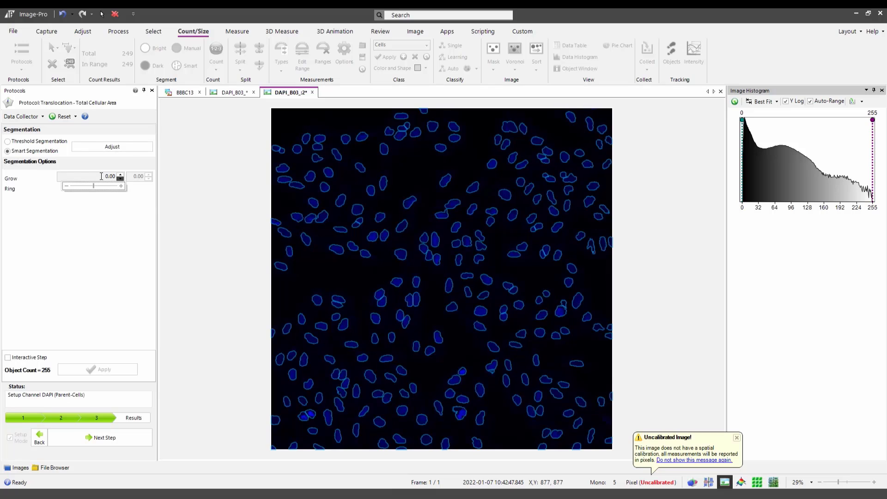
left_click(78, 272)
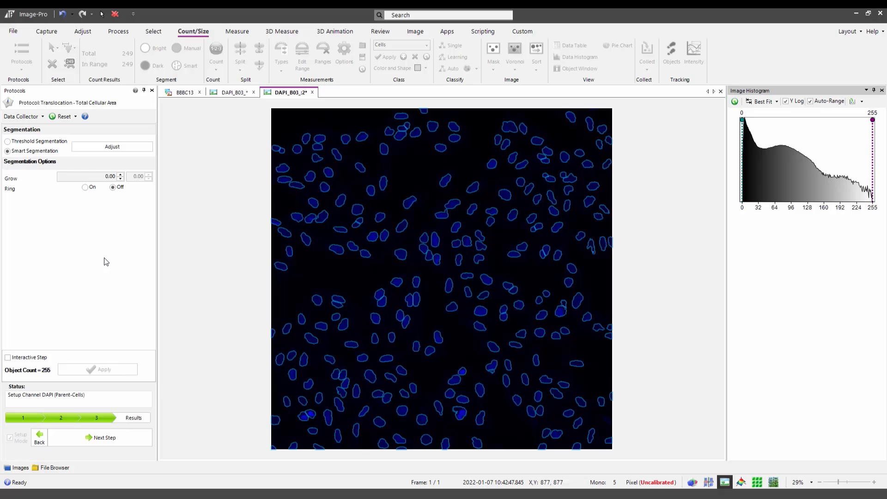
double_click(94, 179)
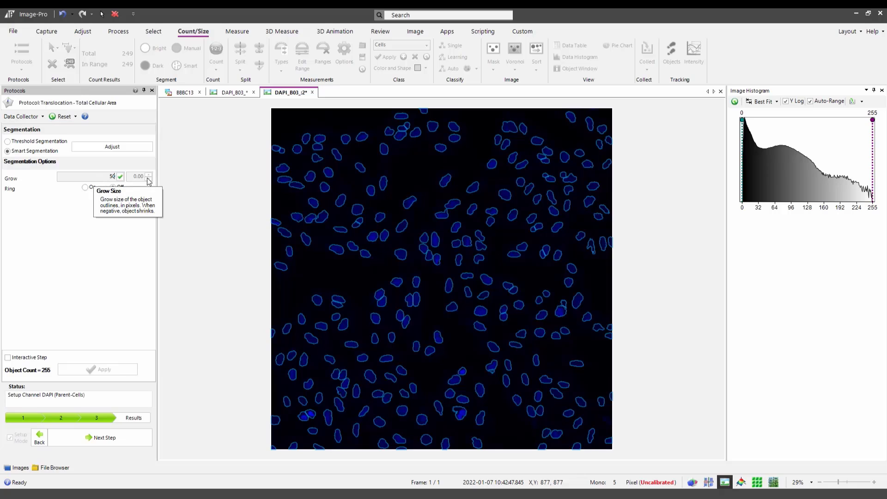
left_click(120, 176)
left_click(115, 372)
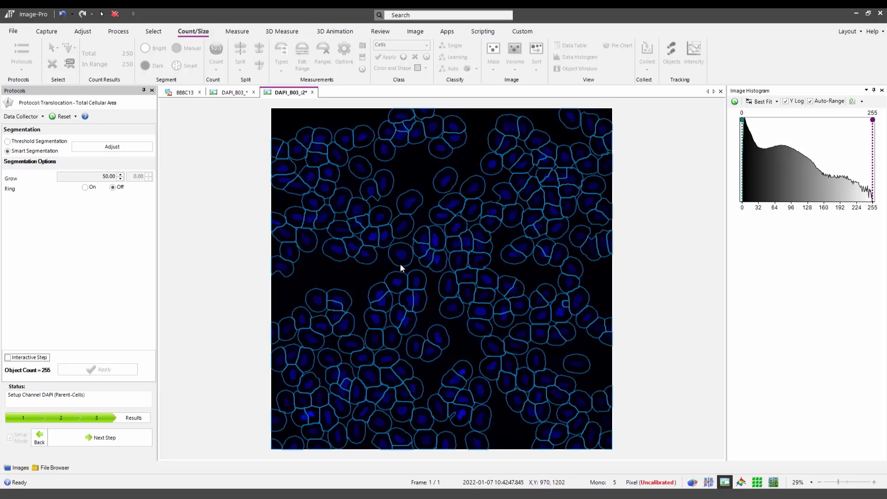
- Proceed to the protocol results and set the heat map to show the Image.Diff(Avg) measurement
left_click(78, 440)
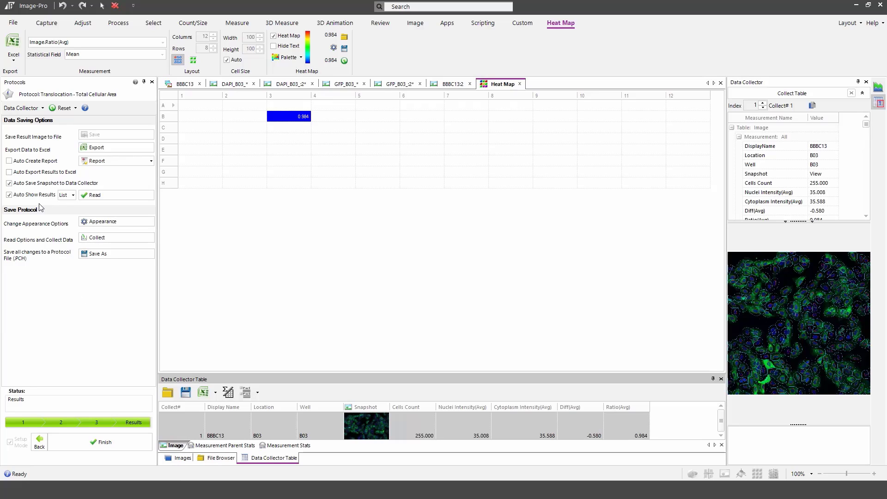
left_click(73, 196)
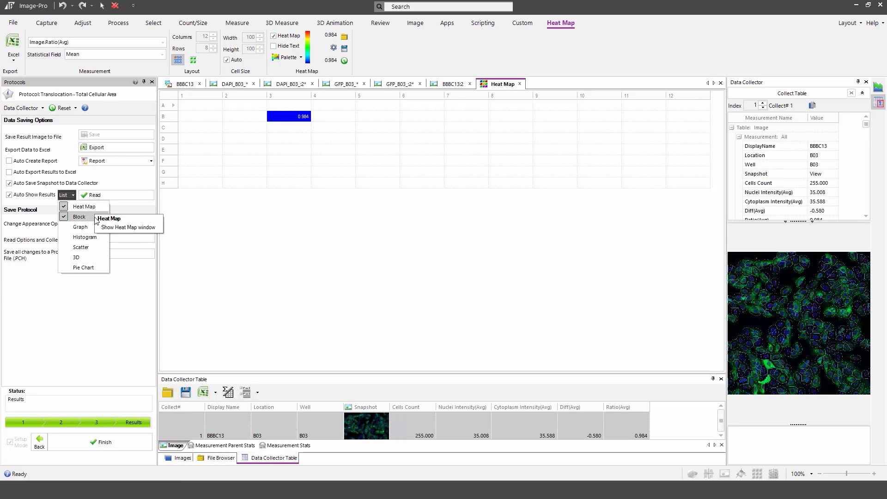
left_click(98, 326)
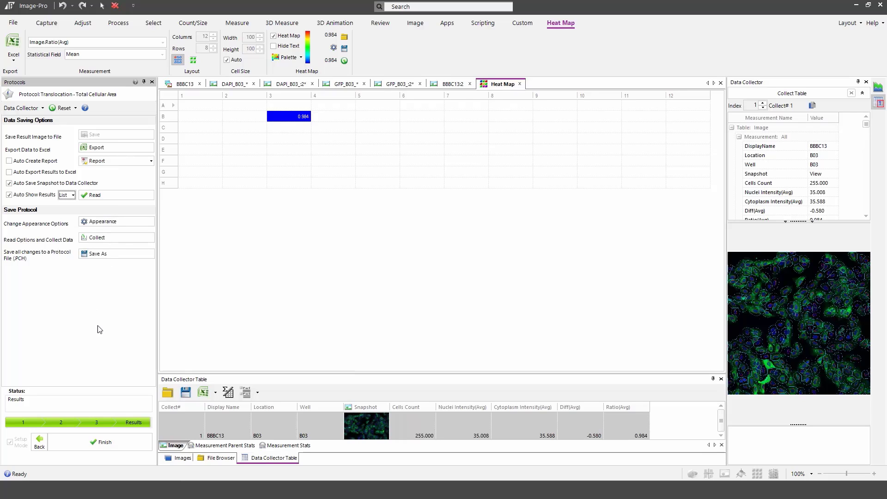
left_click(164, 42)
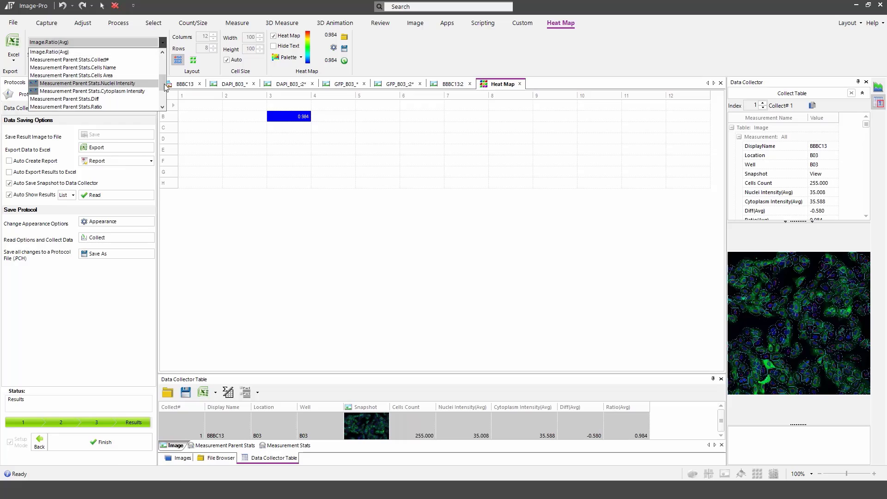
scroll(125, 78, "up", 3)
scroll(116, 76, "down", 3)
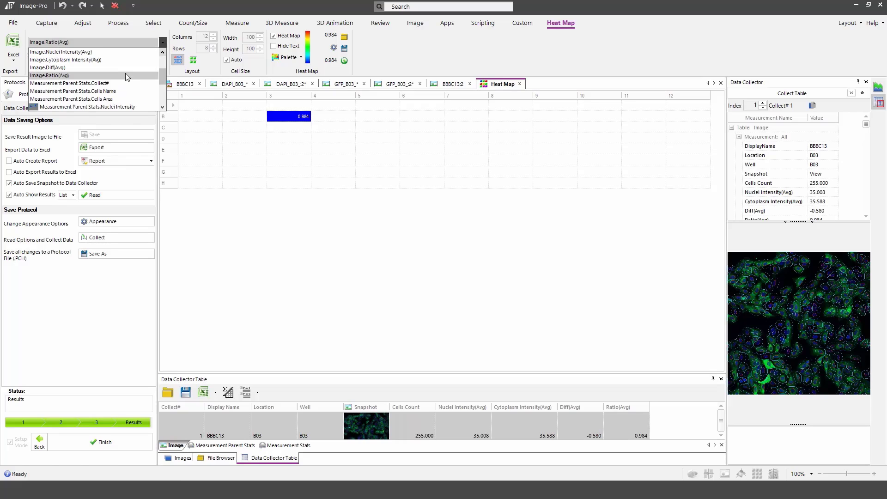
left_click(89, 70)
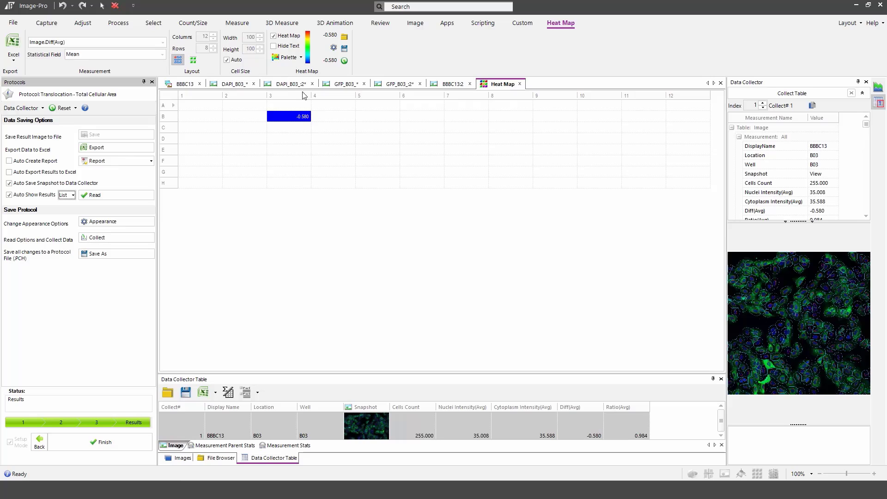
- Read the current result display options into the protocol, save it as Translocation - Total Cellular Area version 1, and finish the setup
left_click(124, 196)
left_click(119, 254)
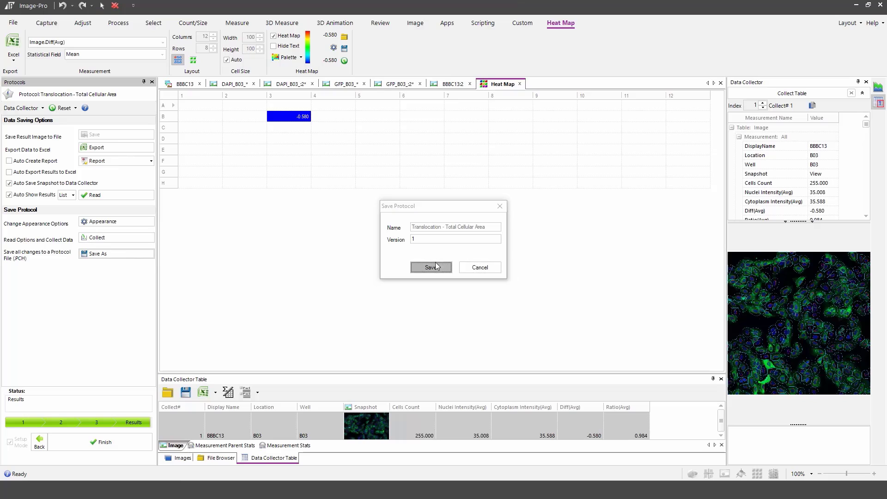
left_click(432, 268)
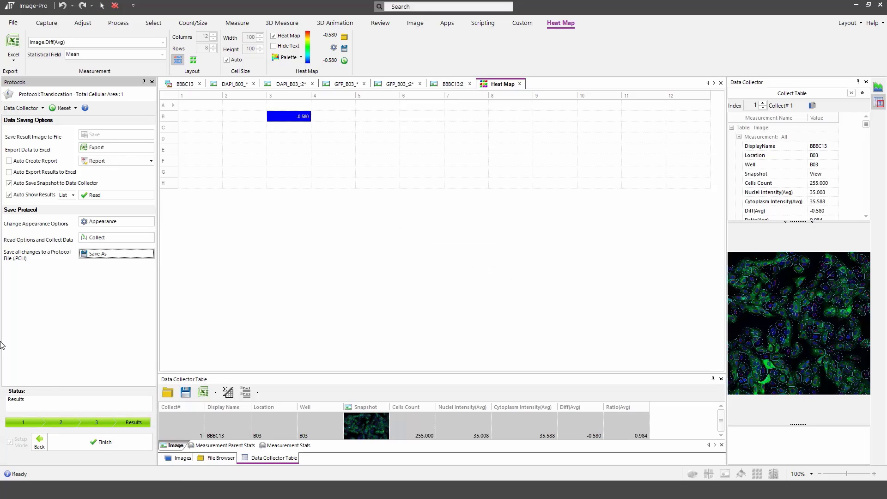
left_click(92, 445)
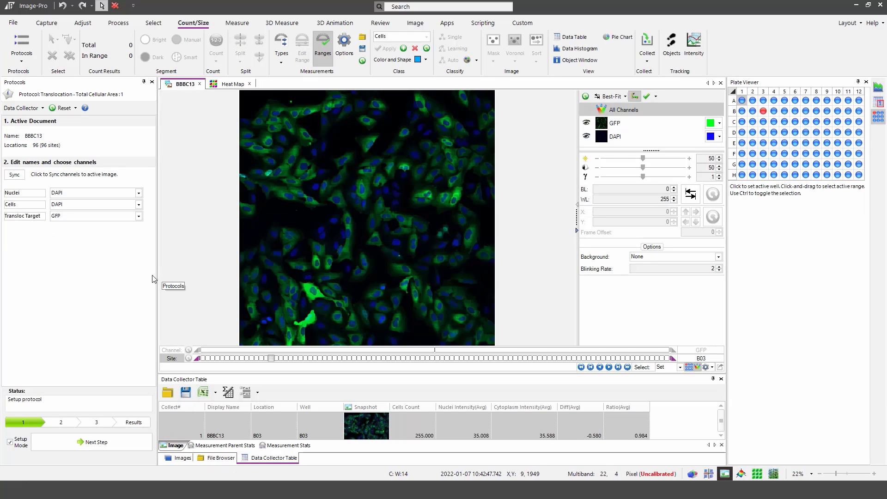
- Turn off setup mode, run the protocol on all 96 locations of BBBC13, and expand the batch task in an enlarged Task Manager
left_click(10, 443)
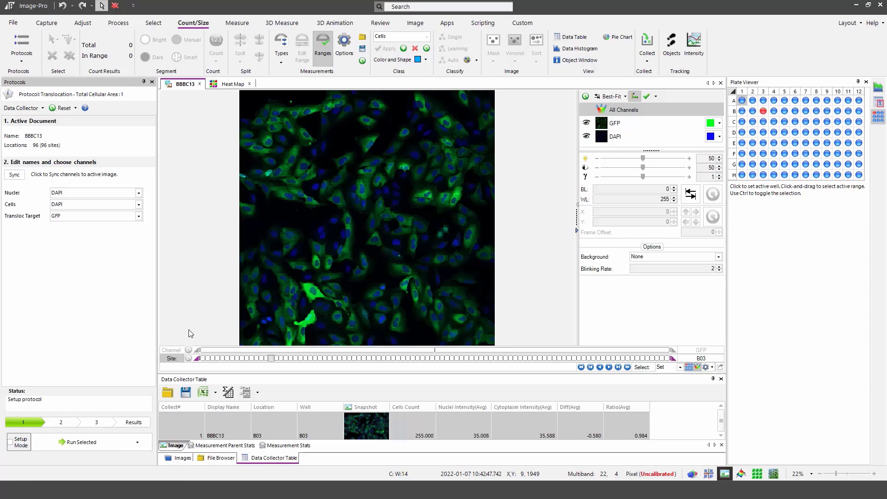
left_click(62, 443)
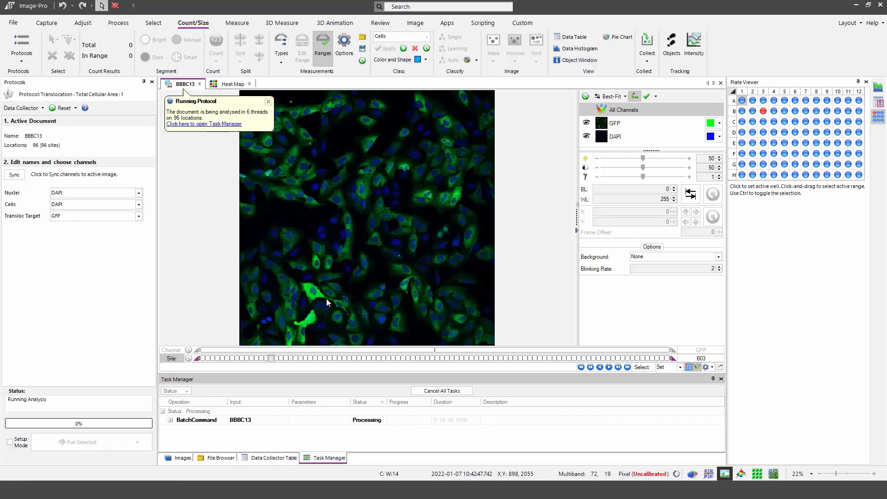
left_click_drag(361, 374, 375, 296)
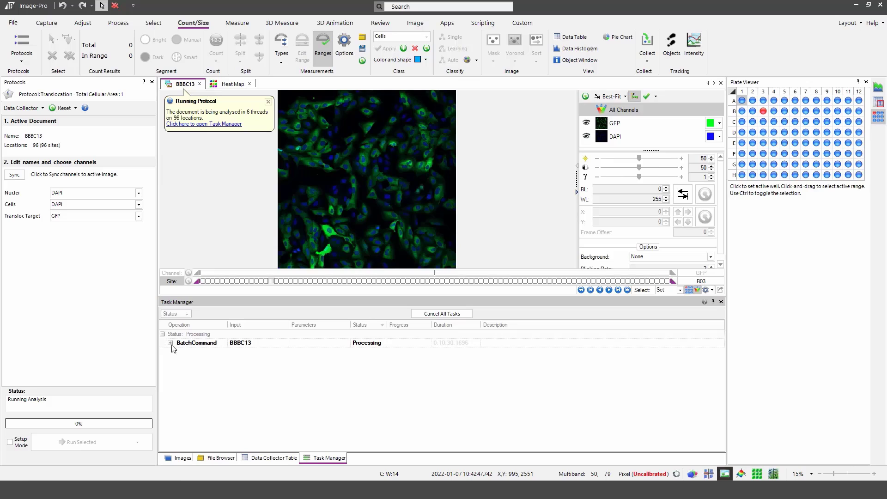
left_click(170, 342)
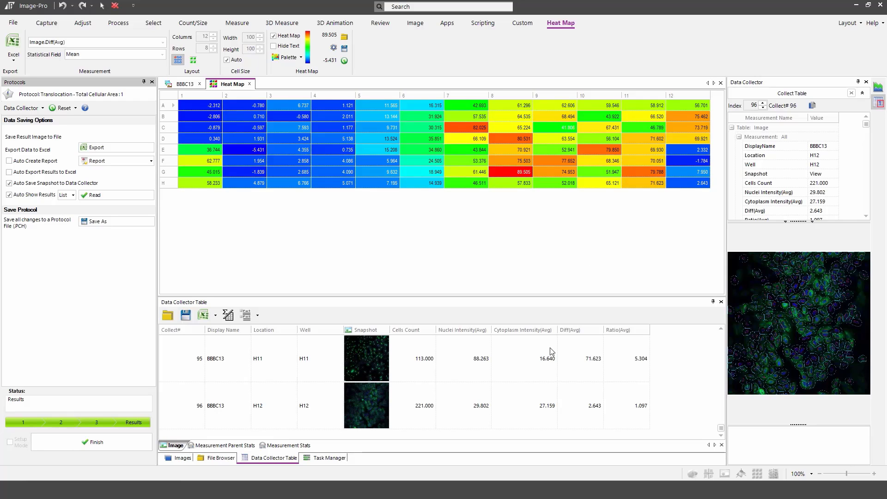
- Check the batch task's status, then review the collected per-well measurements from the first record alongside the heat map
left_click(328, 459)
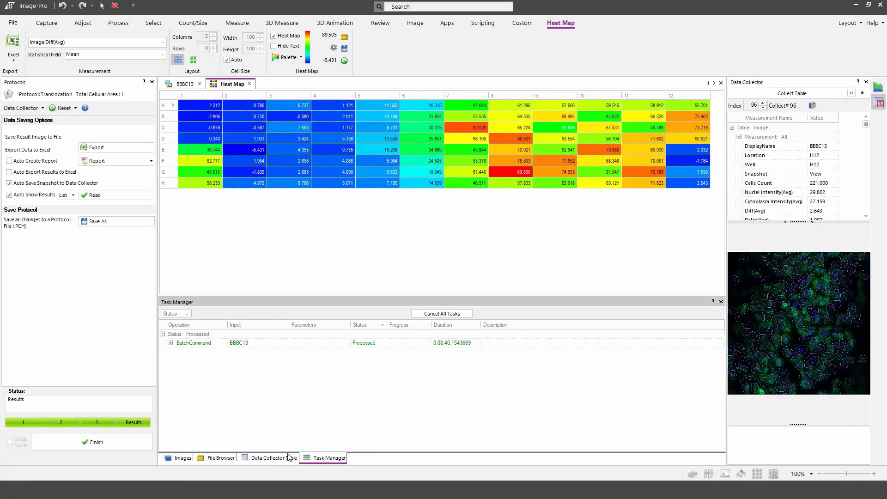
left_click(268, 459)
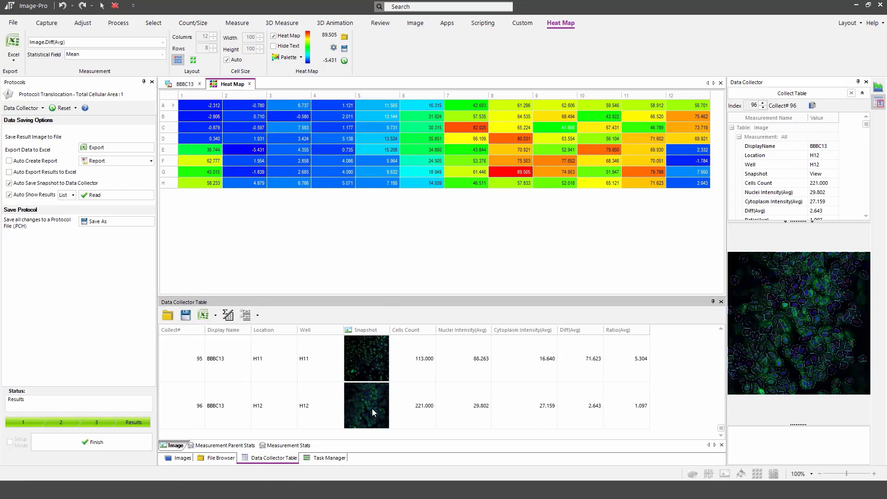
left_click_drag(387, 294, 398, 216)
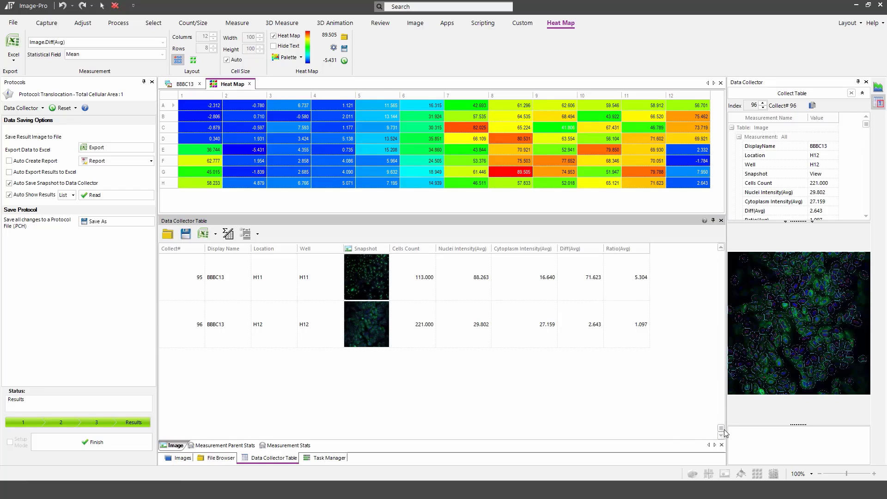
left_click_drag(722, 425, 721, 232)
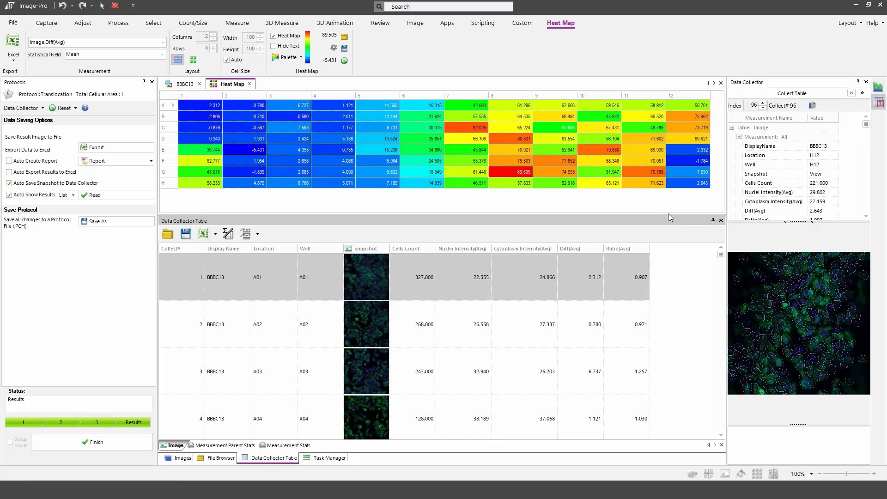
left_click_drag(667, 215, 668, 335)
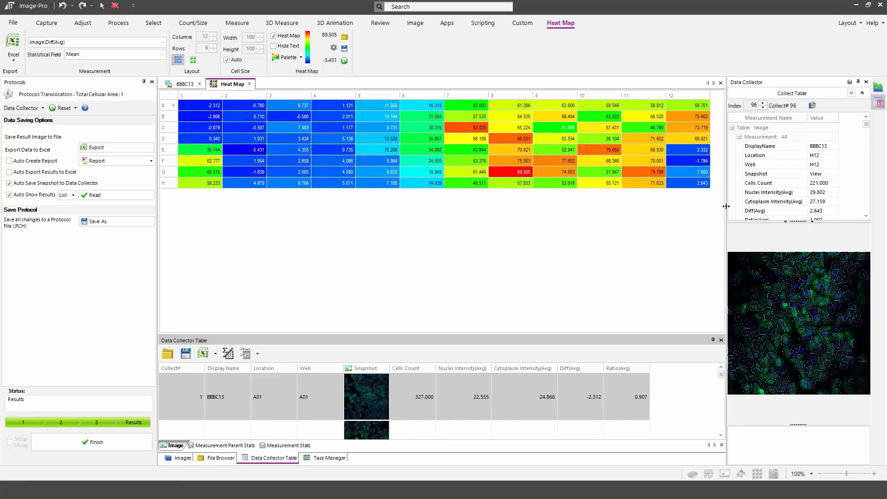
- Enlarge the collected snapshot view and examine the wells one by one from record 96 back to record 91
left_click_drag(726, 208, 637, 217)
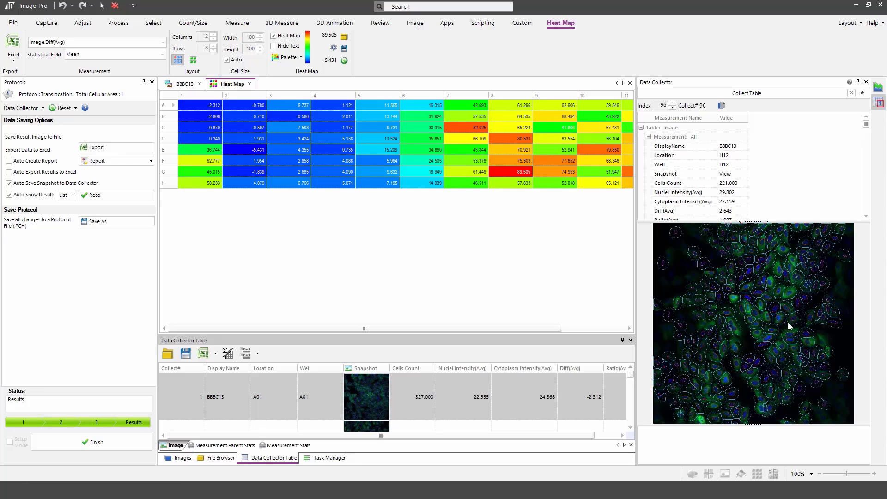
left_click(673, 108)
left_click(673, 109)
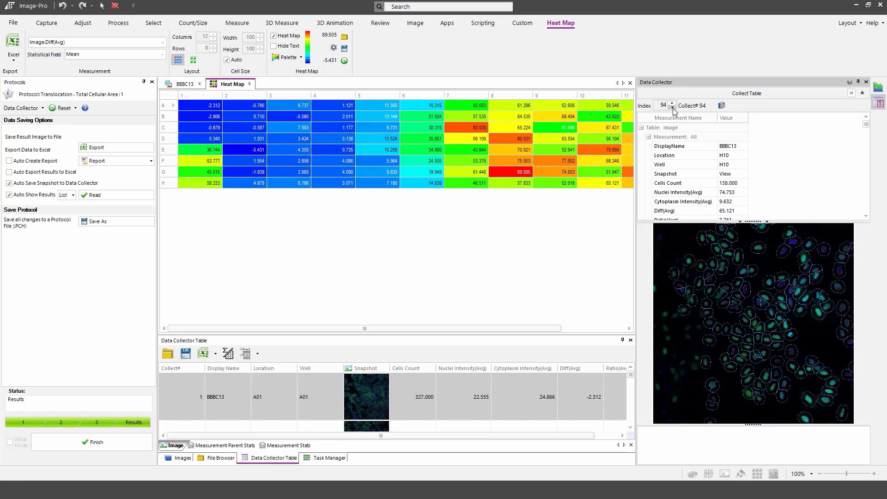
left_click(673, 108)
left_click(673, 109)
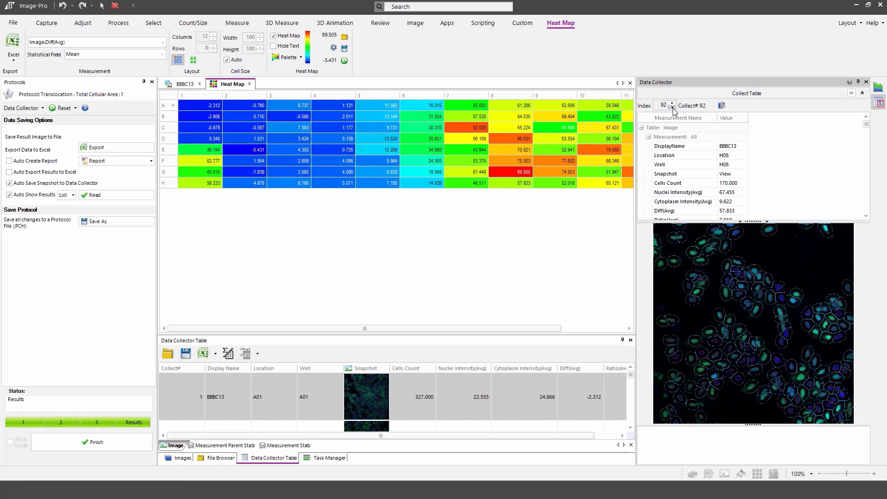
left_click(673, 108)
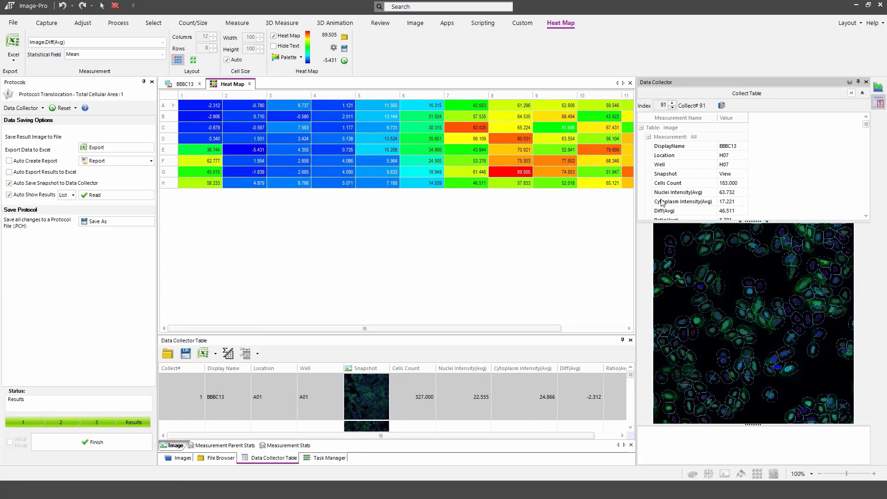